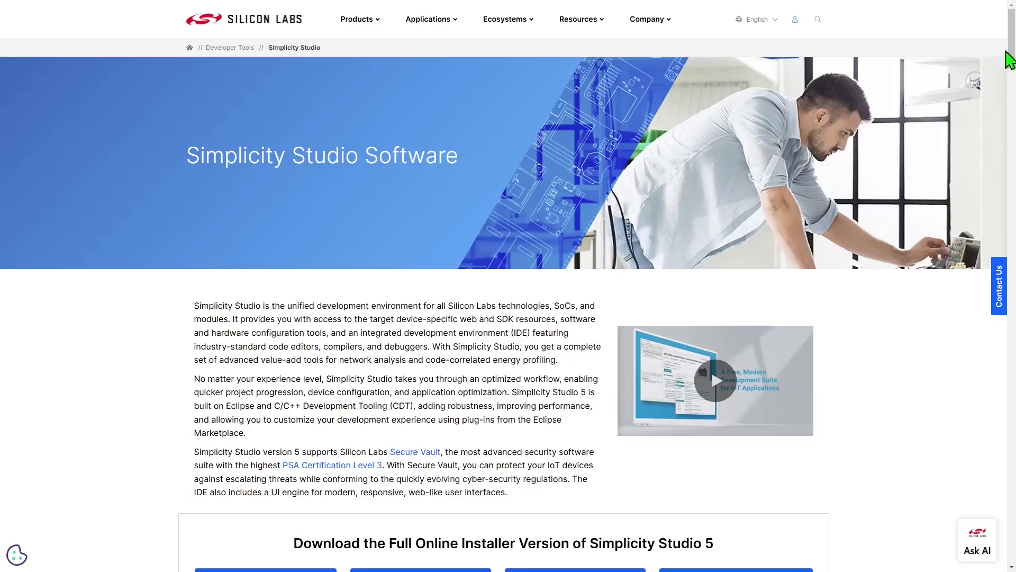
Accept all license agreements for the initial Simplicity Studio packages and complete the license review.
{"action": "scroll", "coordinate": [1014, 53], "scroll_direction": "down", "scroll_amount": 7}
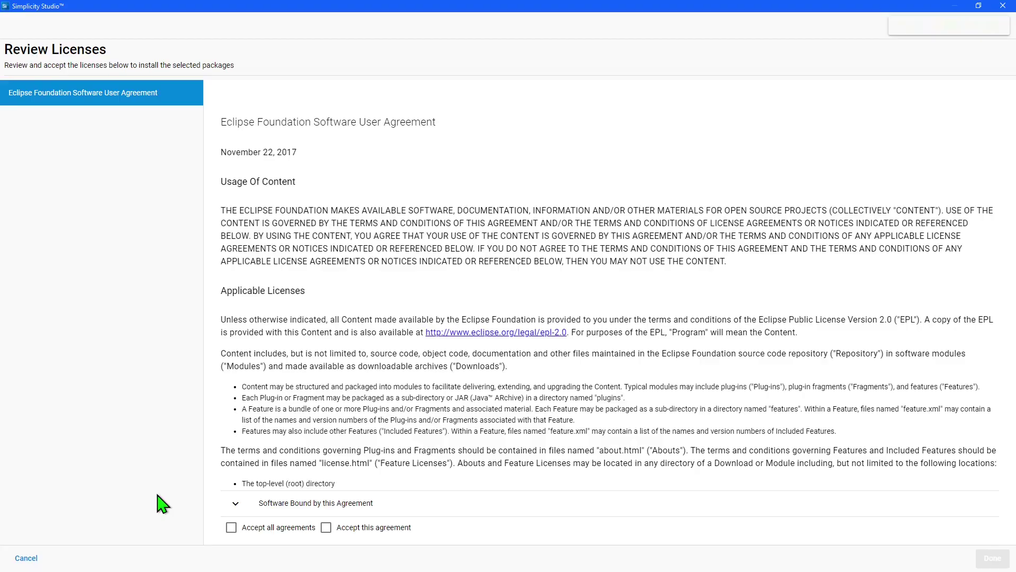
{"action": "left_click", "coordinate": [231, 527]}
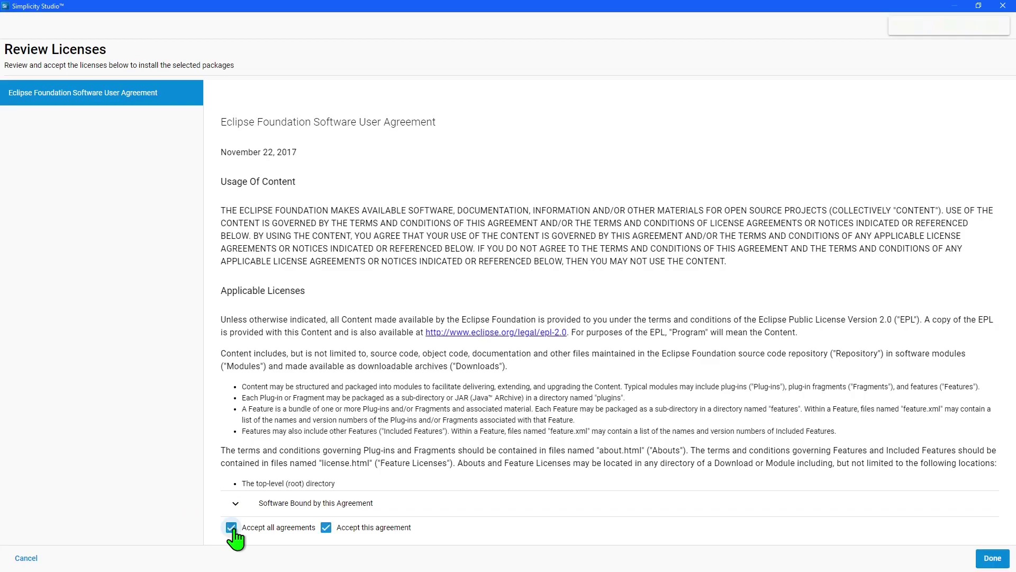
{"action": "left_click", "coordinate": [992, 558]}
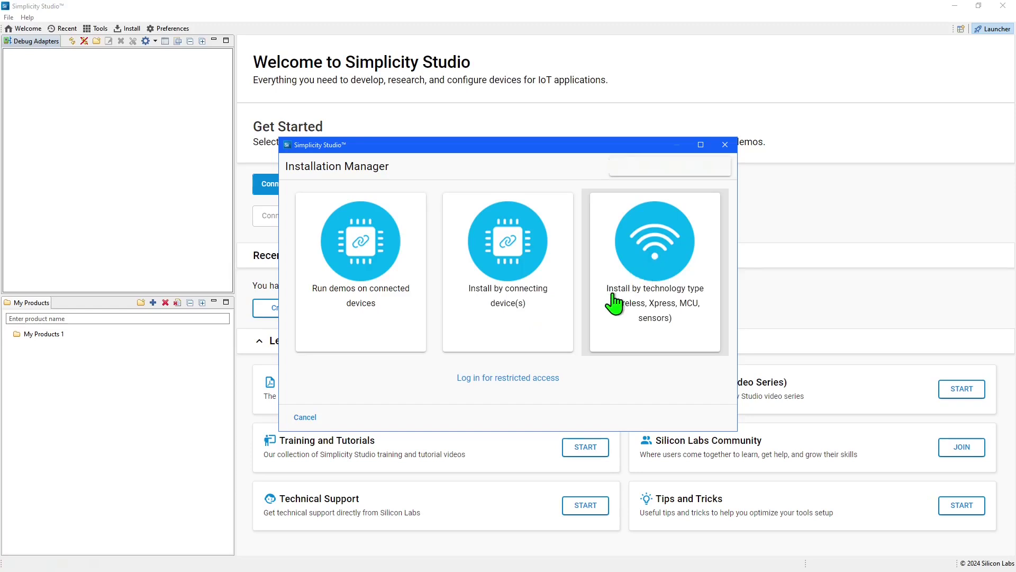
Install by technology type for 32-bit and Wireless MCUs with the AI/ML, Silicon Labs Matter and WiSeConnect extensions, using Auto and accepting all licenses.
{"action": "left_click", "coordinate": [685, 305]}
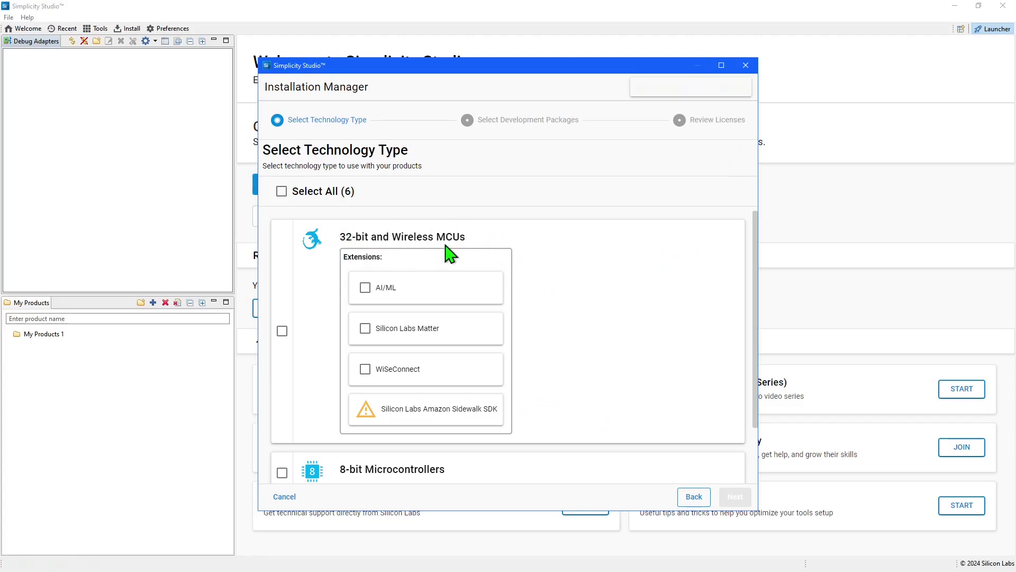
{"action": "left_click", "coordinate": [282, 331]}
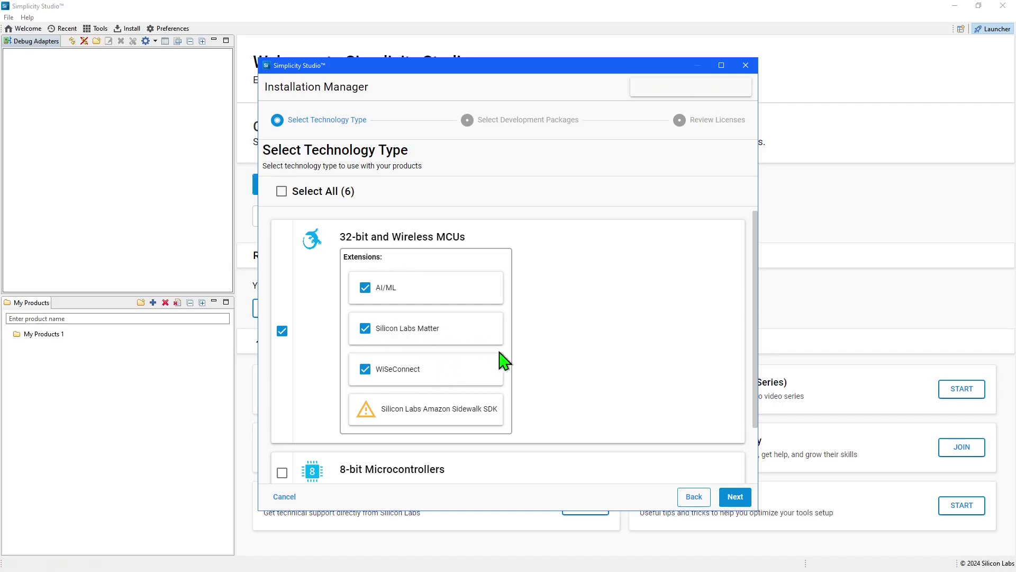
{"action": "left_click", "coordinate": [735, 498]}
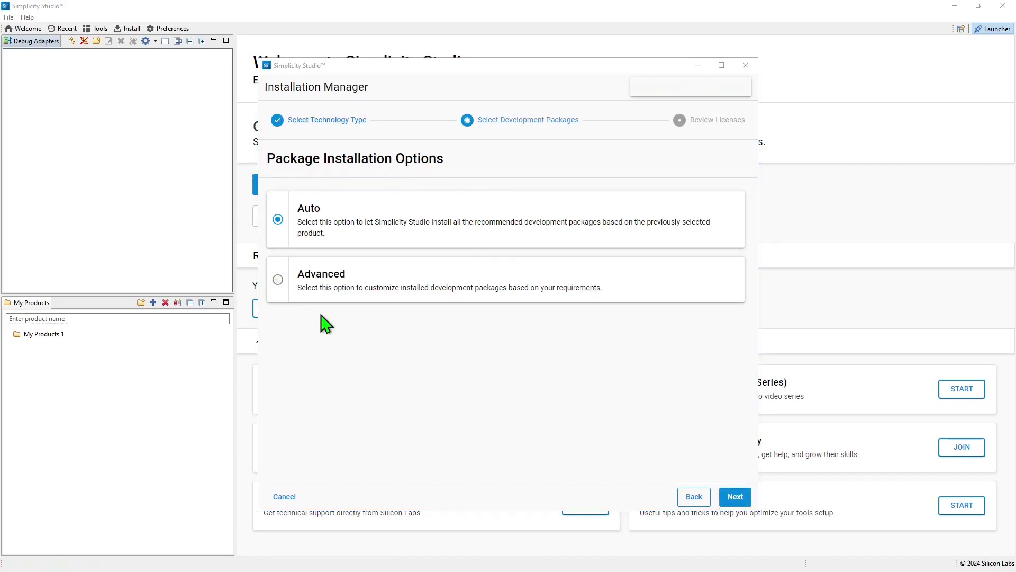
{"action": "left_click", "coordinate": [736, 497]}
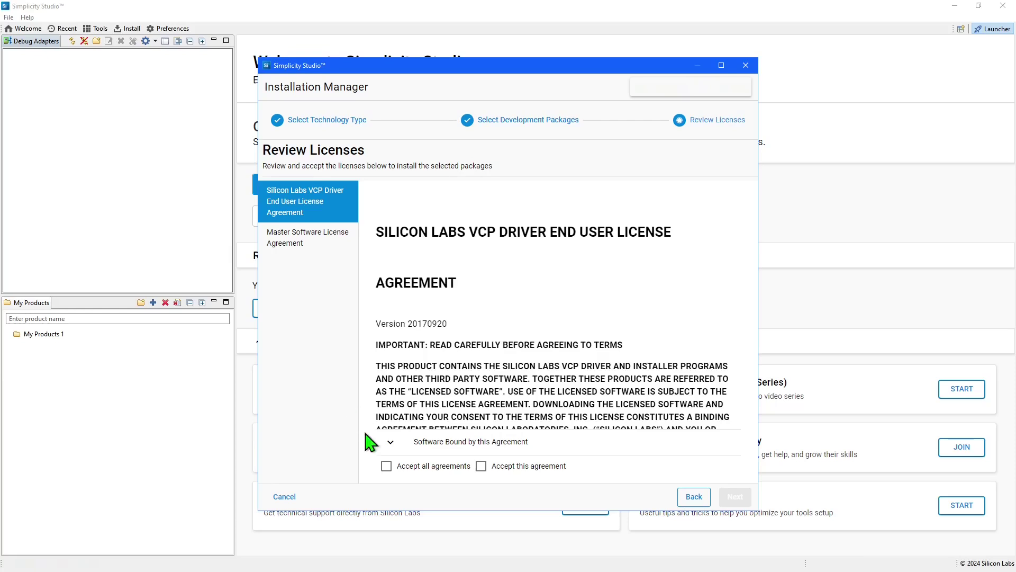
{"action": "left_click", "coordinate": [387, 466]}
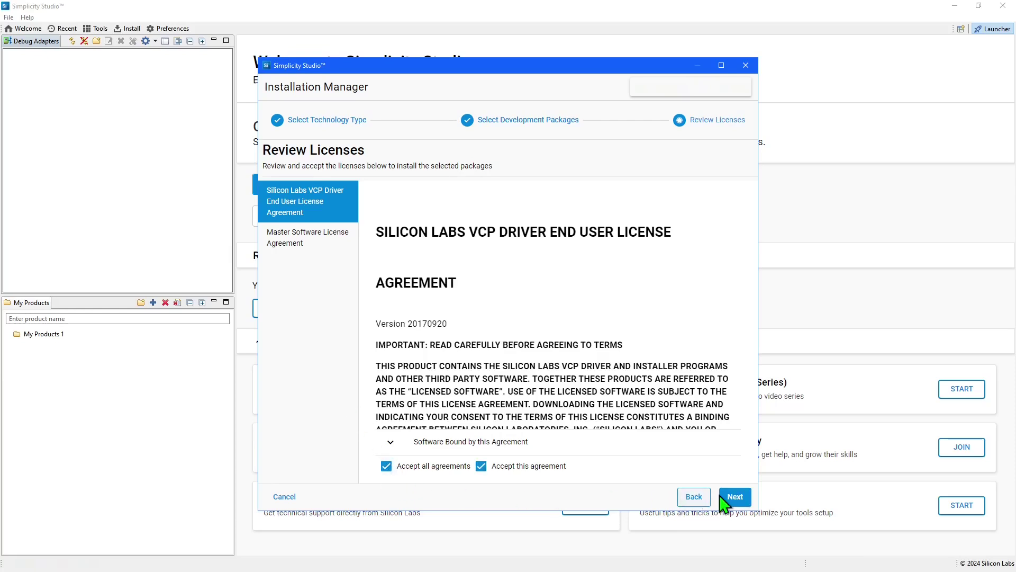
{"action": "left_click", "coordinate": [736, 496]}
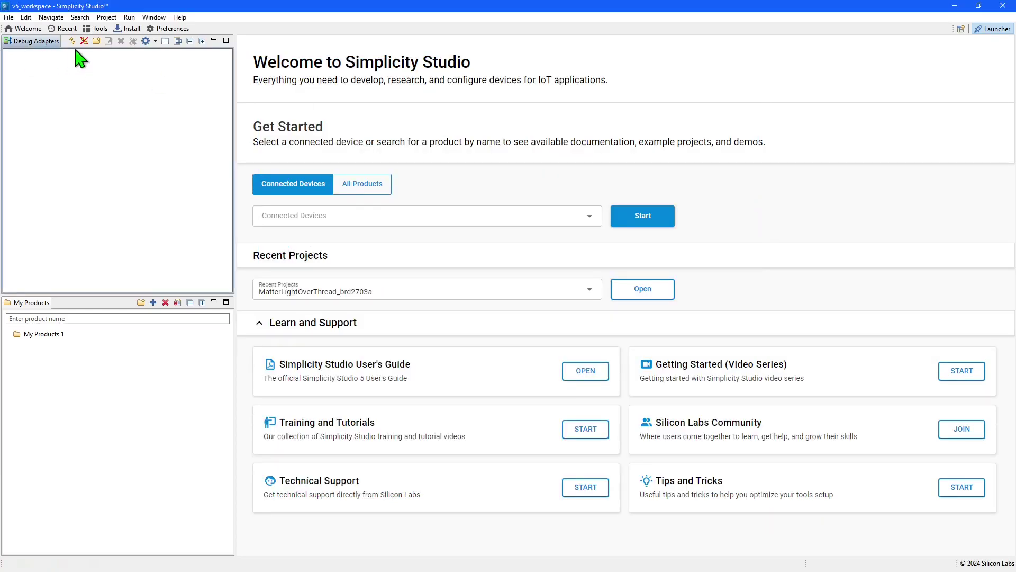
Examine the installed SDKs and the Simplicity SDK extensions among the managed packages, and close the Installation Manager.
{"action": "left_click", "coordinate": [120, 30]}
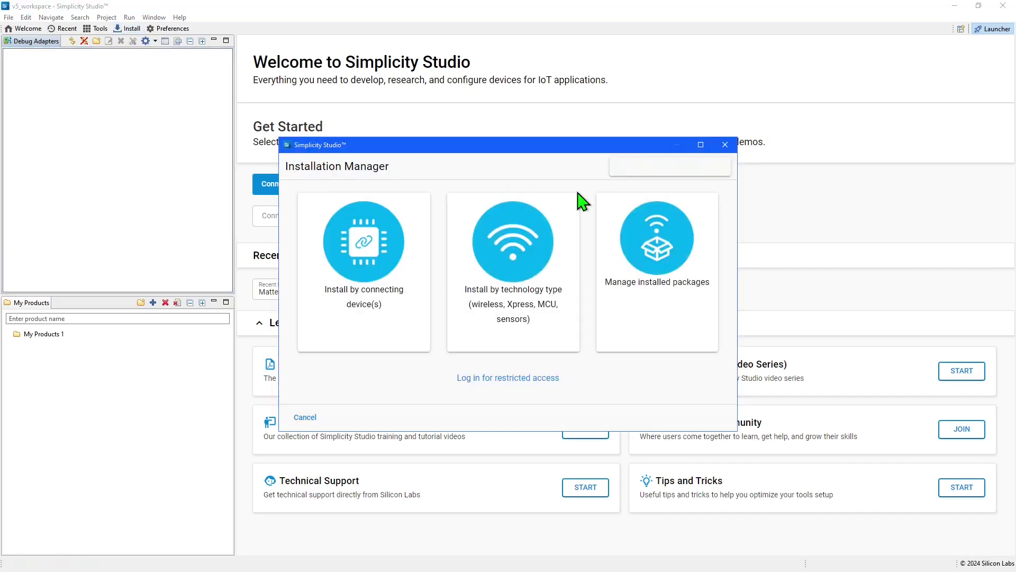
{"action": "left_click", "coordinate": [654, 259]}
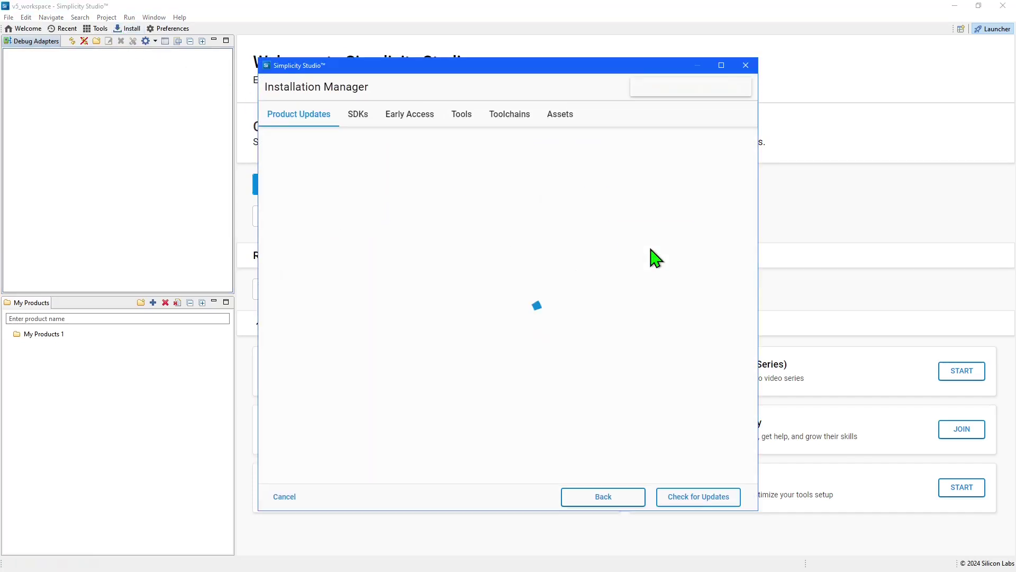
{"action": "left_click", "coordinate": [361, 119]}
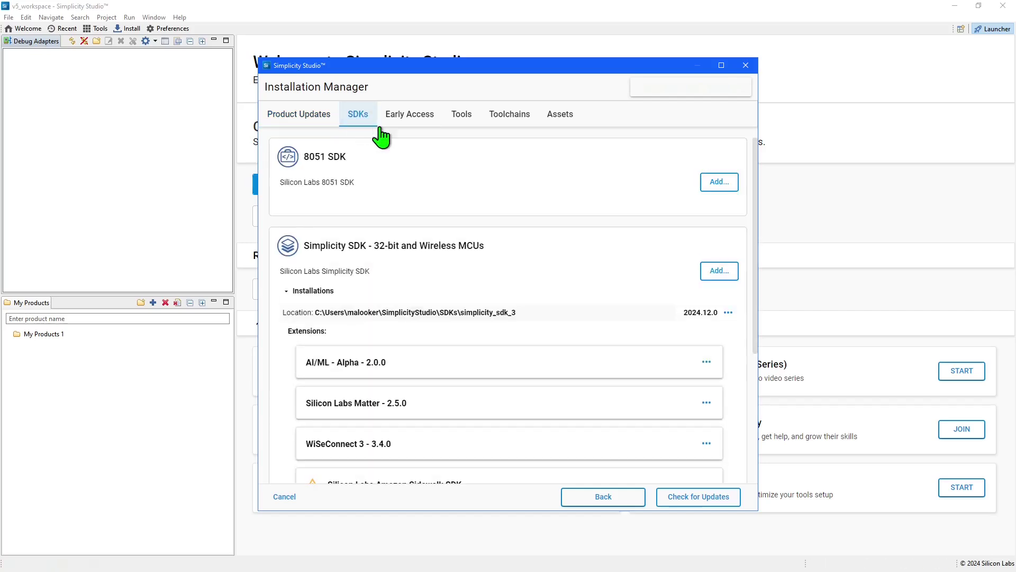
{"action": "left_click_drag", "start_coordinate": [753, 192], "coordinate": [750, 240]}
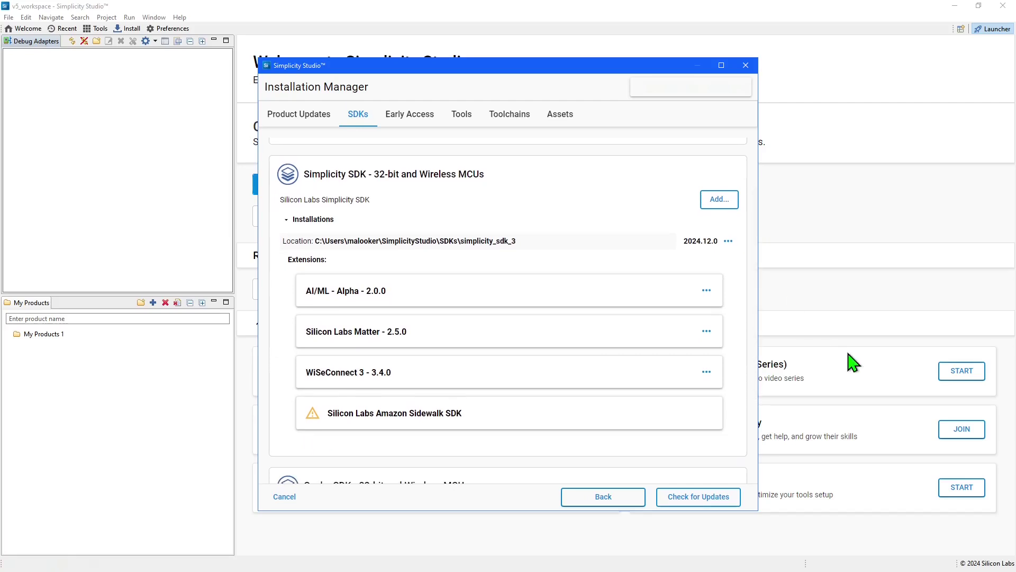
{"action": "key", "text": "Escape"}
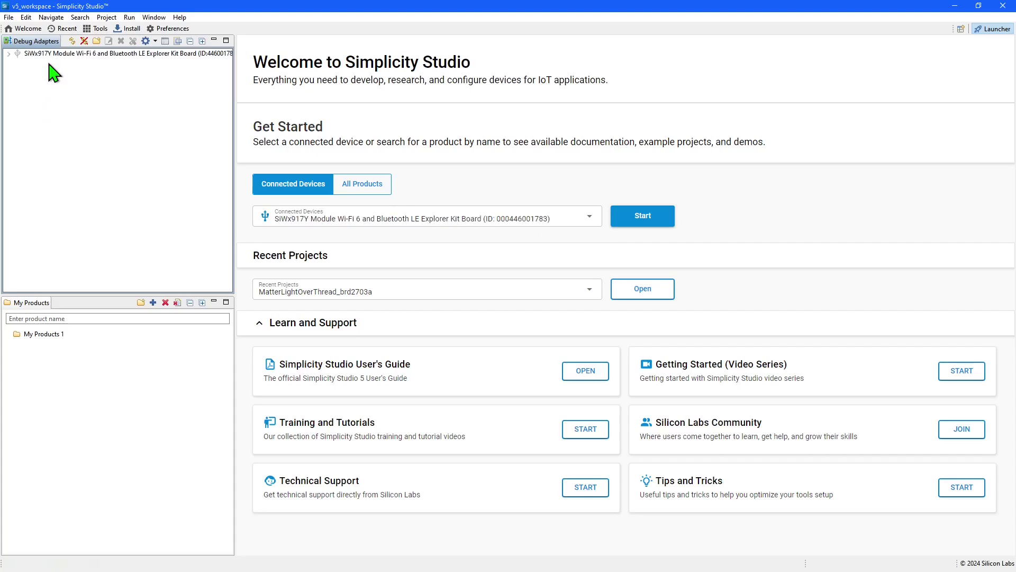
Open the connected SiWx917Y Explorer Kit board's overview and update its adapter firmware to 1.6.0.366.
{"action": "left_click", "coordinate": [49, 54]}
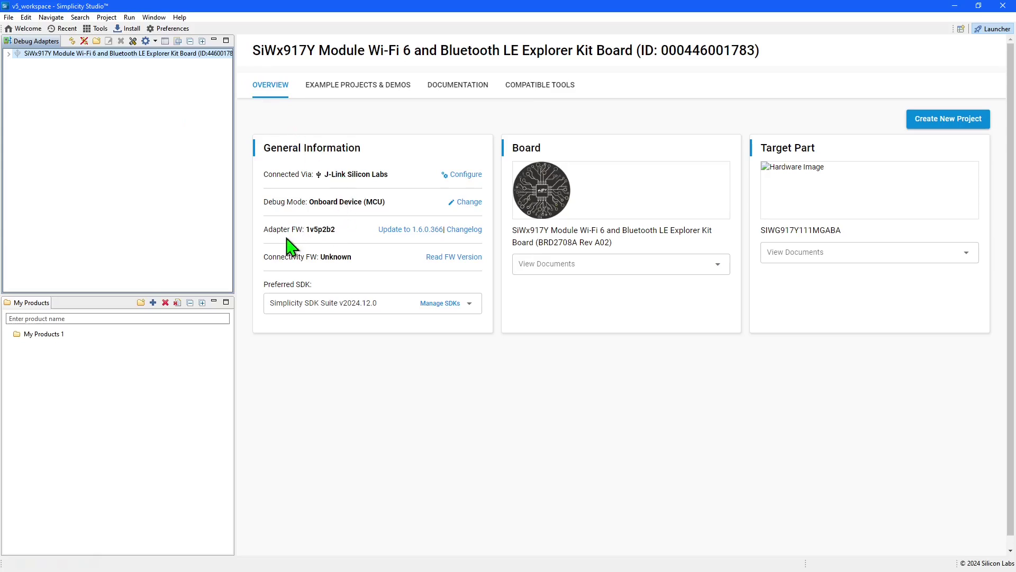
{"action": "left_click", "coordinate": [411, 233]}
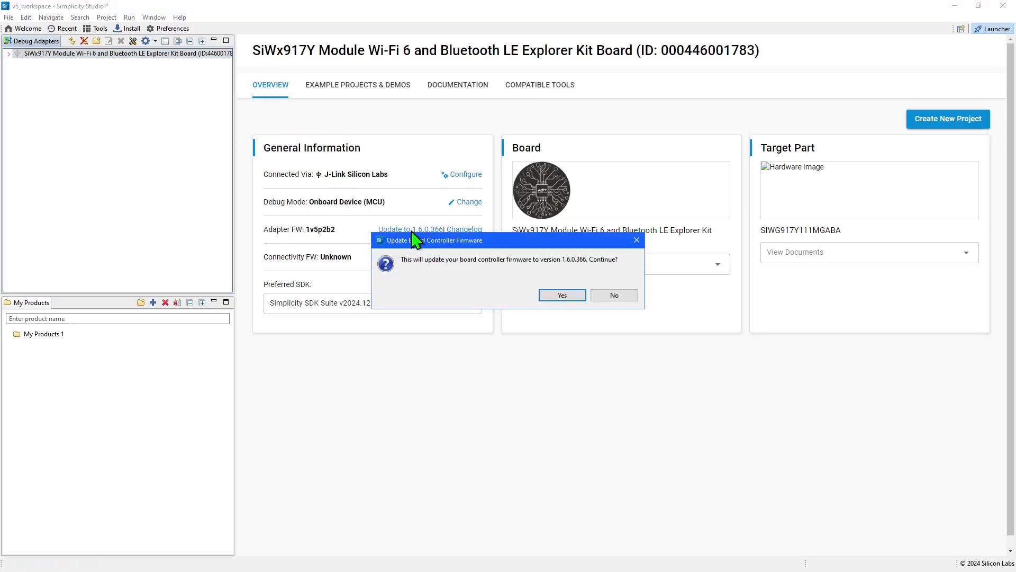
{"action": "left_click", "coordinate": [549, 296]}
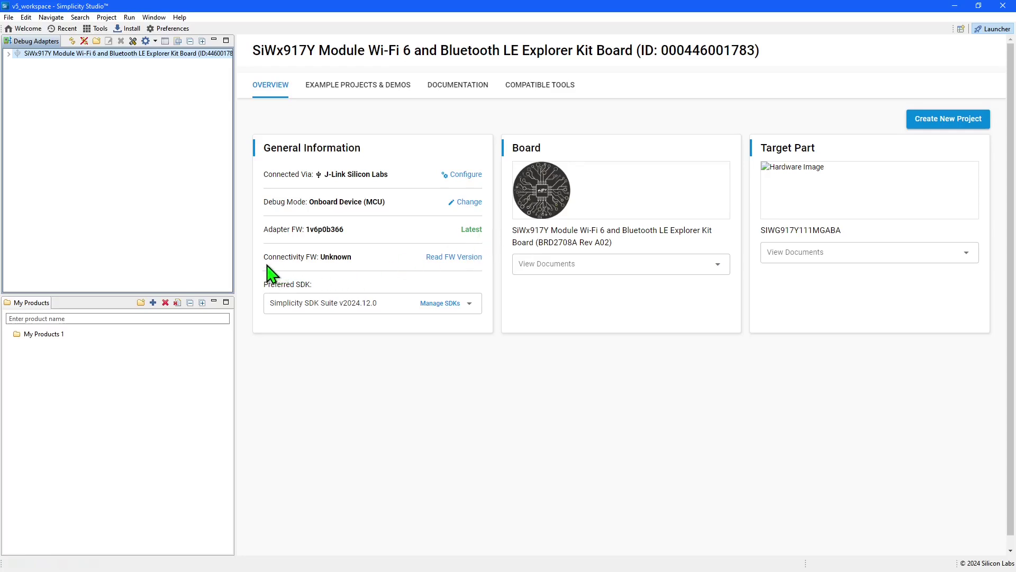
Read the board's connectivity firmware version and update that firmware to 1711.2.13.3.0.0.11.
{"action": "left_click", "coordinate": [431, 260]}
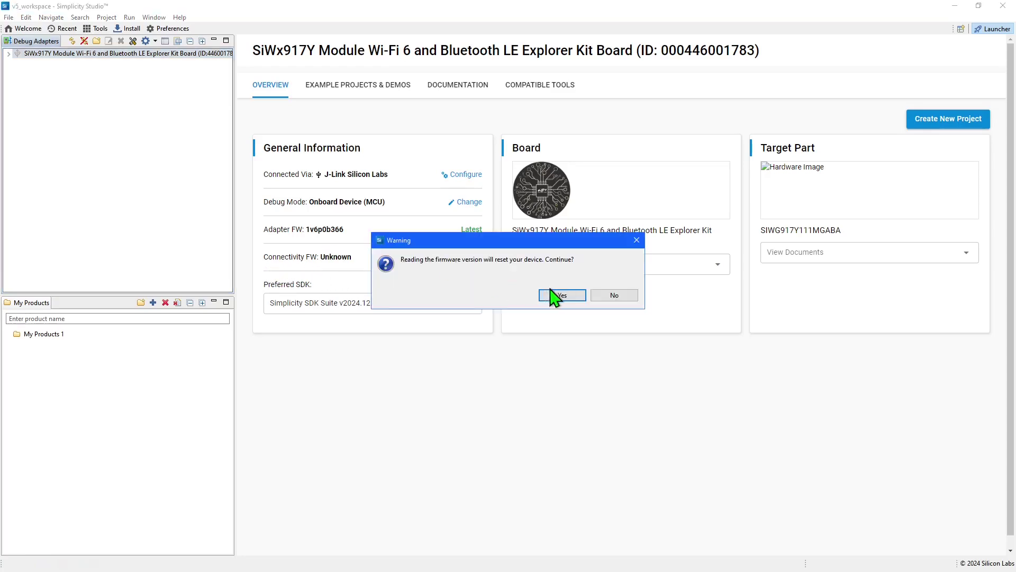
{"action": "left_click", "coordinate": [554, 295]}
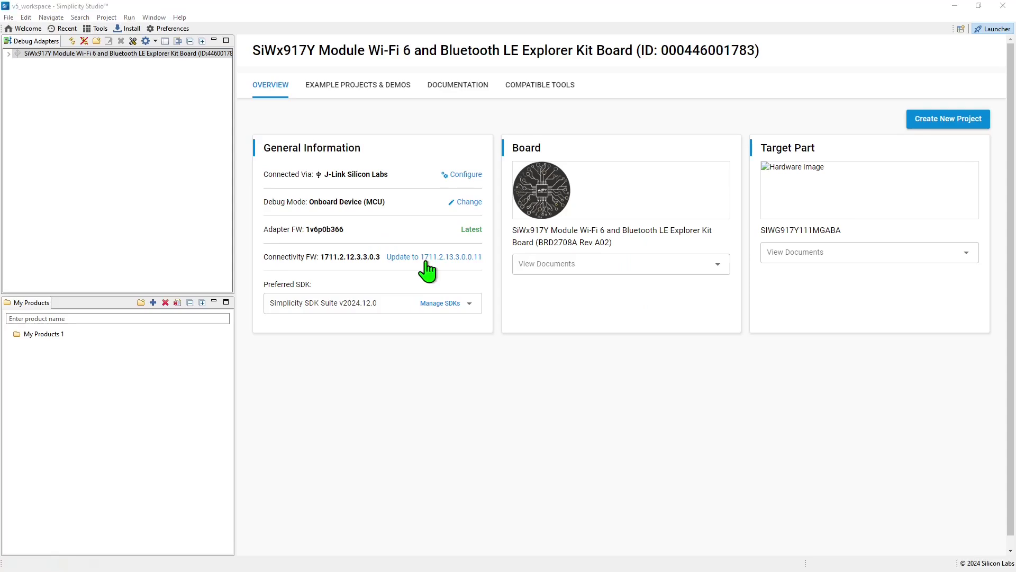
{"action": "left_click", "coordinate": [432, 258]}
{"action": "left_click", "coordinate": [556, 296]}
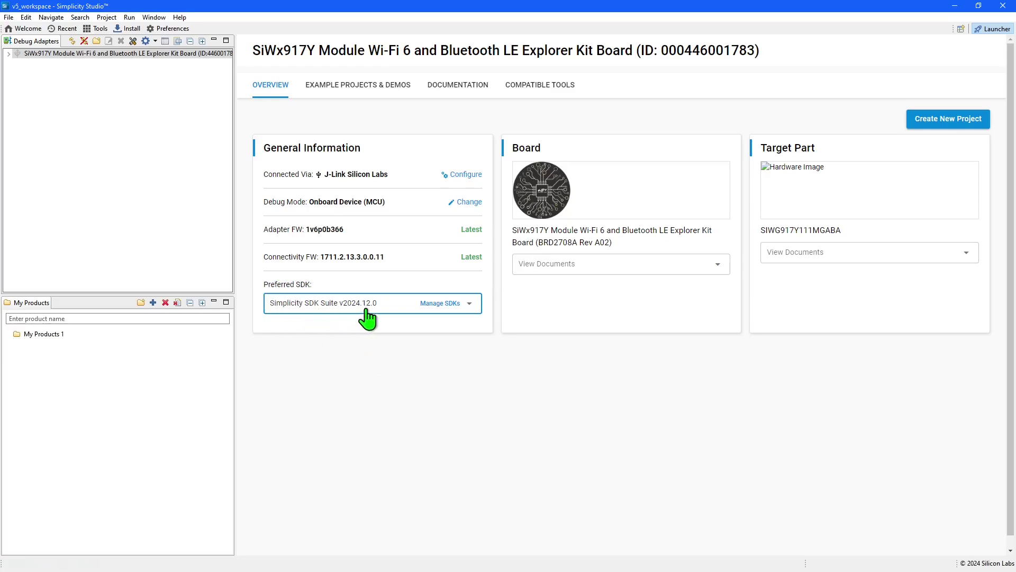
Review the preferred SDK choices available for the board without changing the selection.
{"action": "mouse_move", "coordinate": [380, 312]}
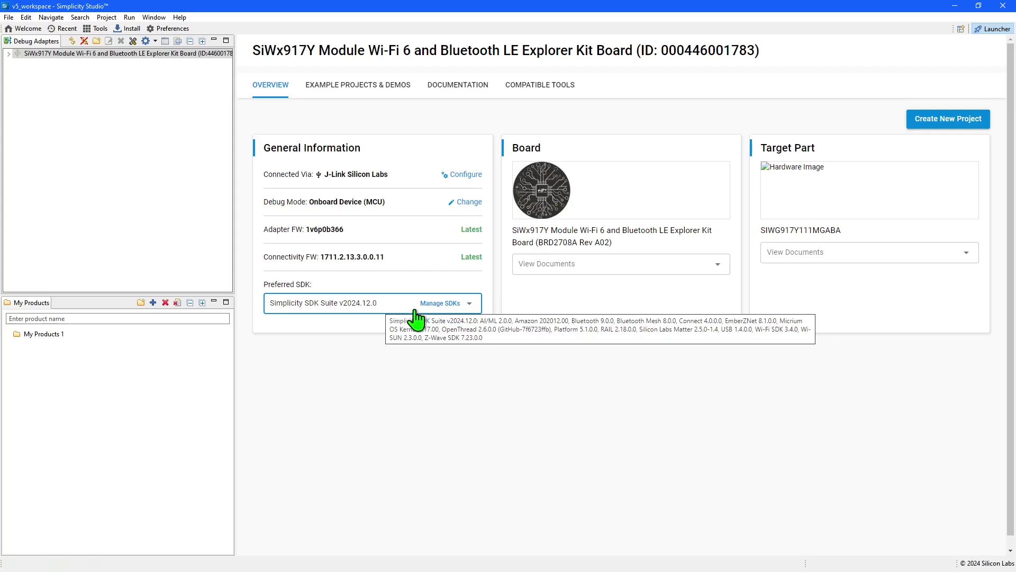
{"action": "left_click", "coordinate": [470, 304]}
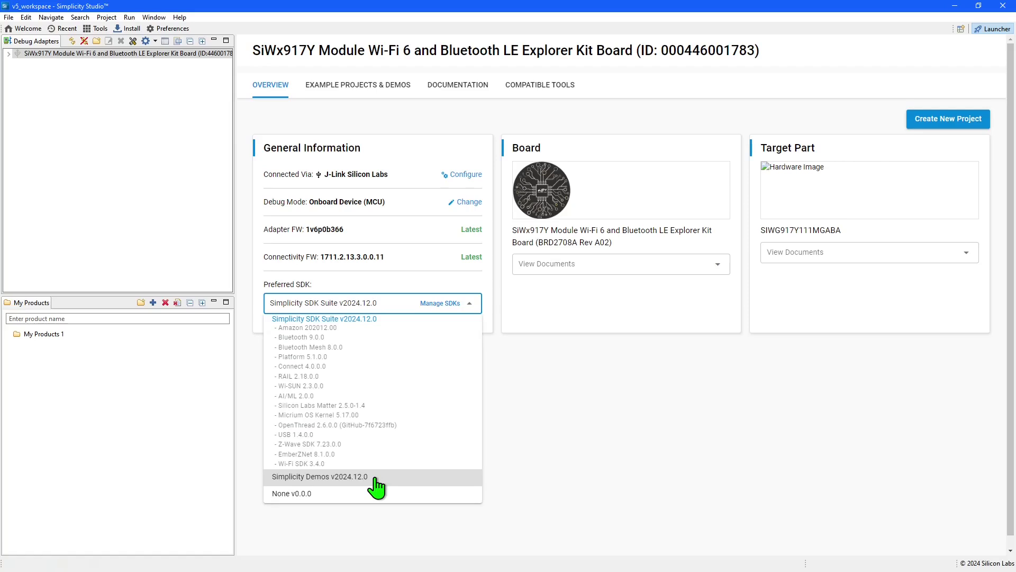
{"action": "left_click", "coordinate": [469, 306]}
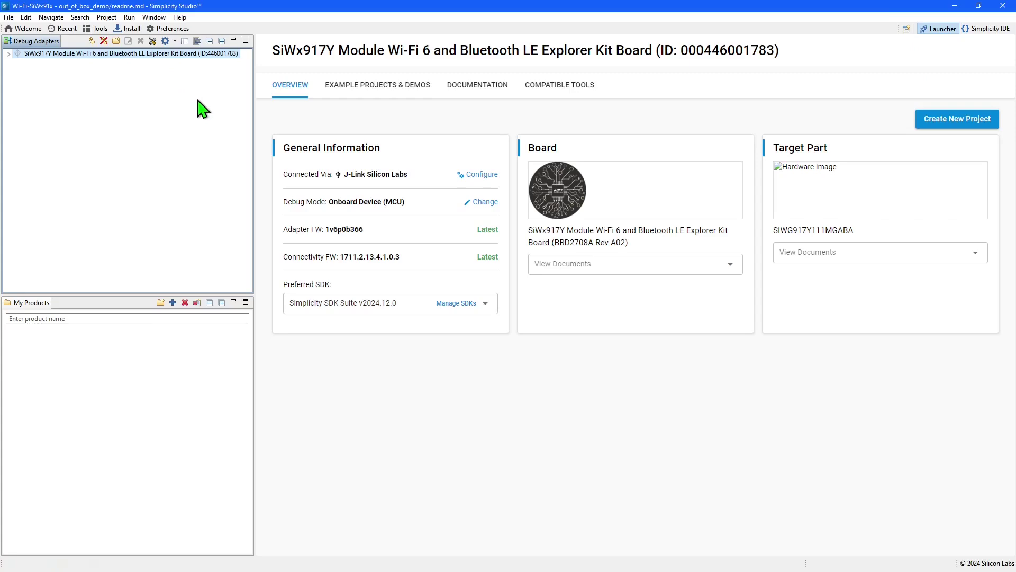
Filter the board's example projects by Wi-Fi and the keyword "box", and create the Out of Box Demo (SoC) project with the default configuration.
{"action": "left_click", "coordinate": [386, 90]}
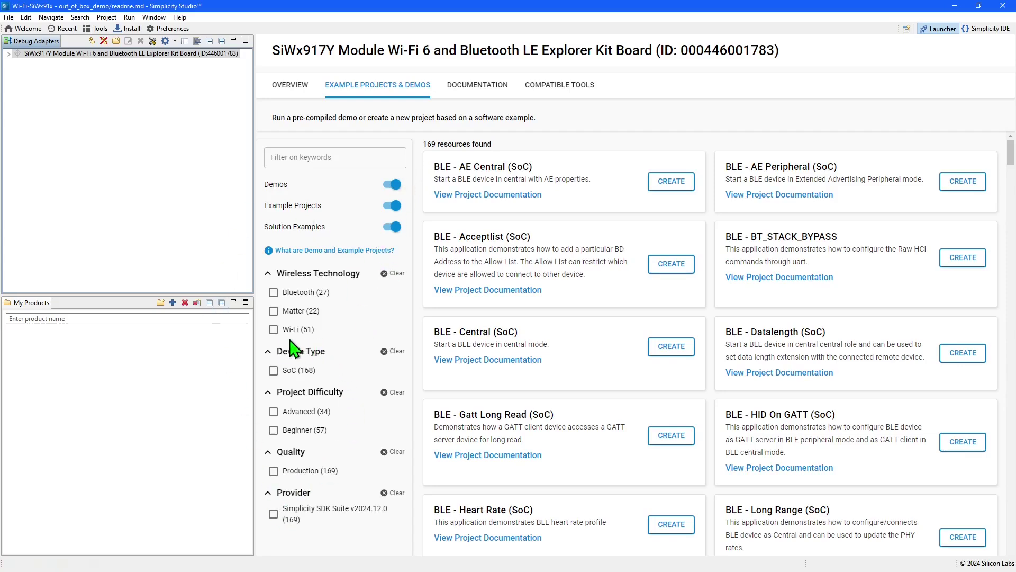
{"action": "left_click", "coordinate": [274, 329]}
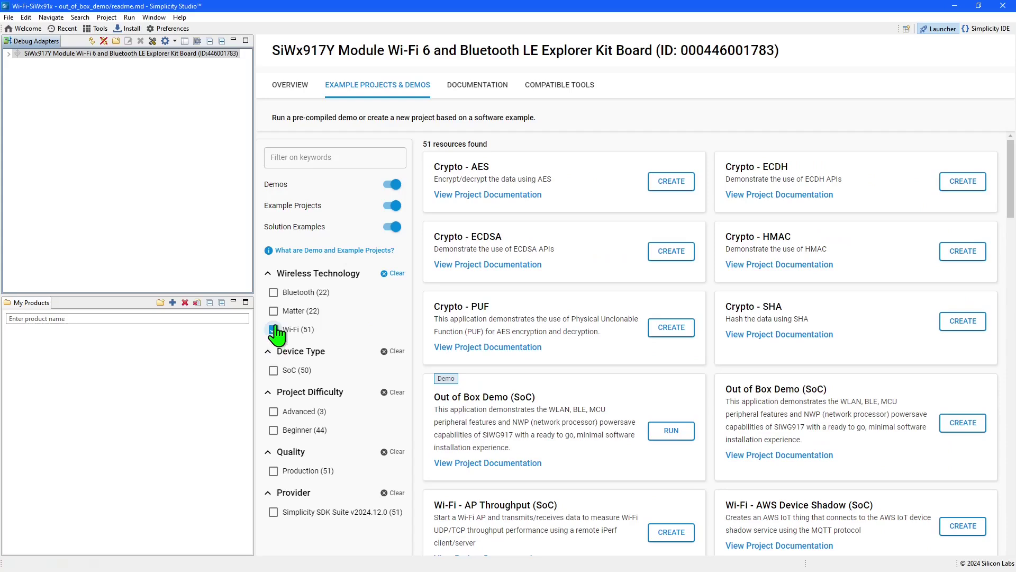
{"action": "left_click", "coordinate": [309, 156]}
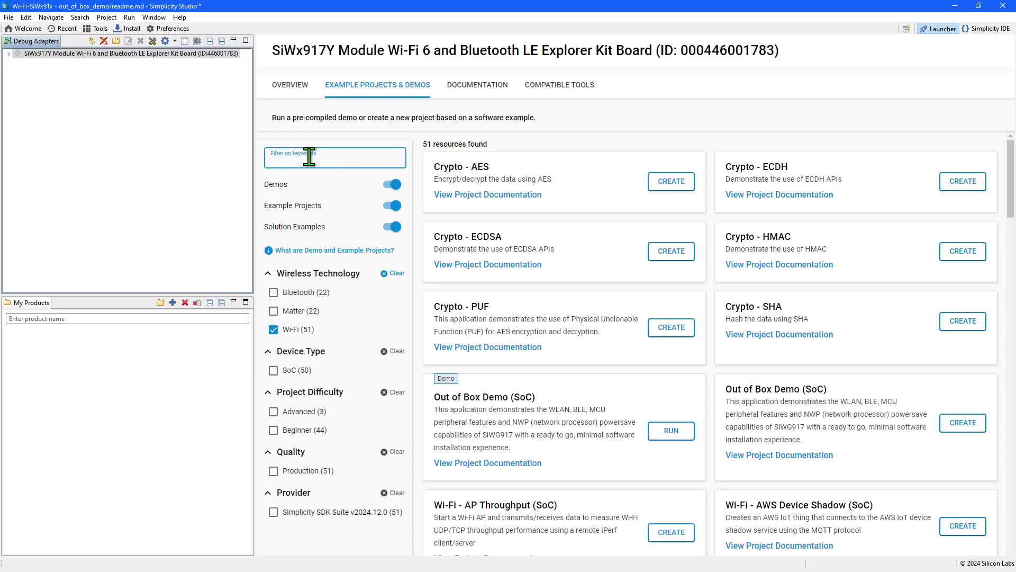
{"action": "type", "text": "box"}
{"action": "key", "text": "Return"}
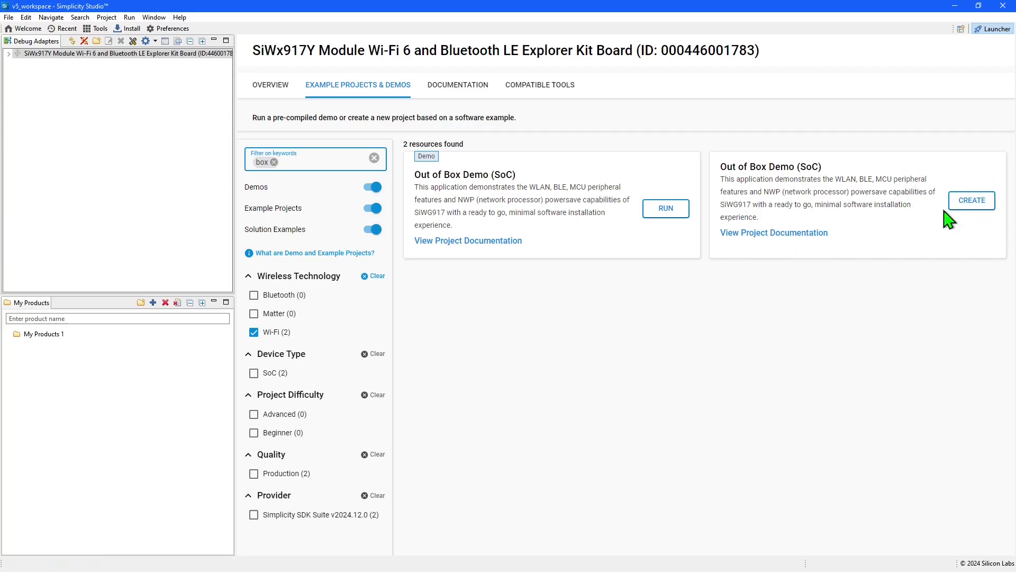
{"action": "left_click", "coordinate": [972, 206]}
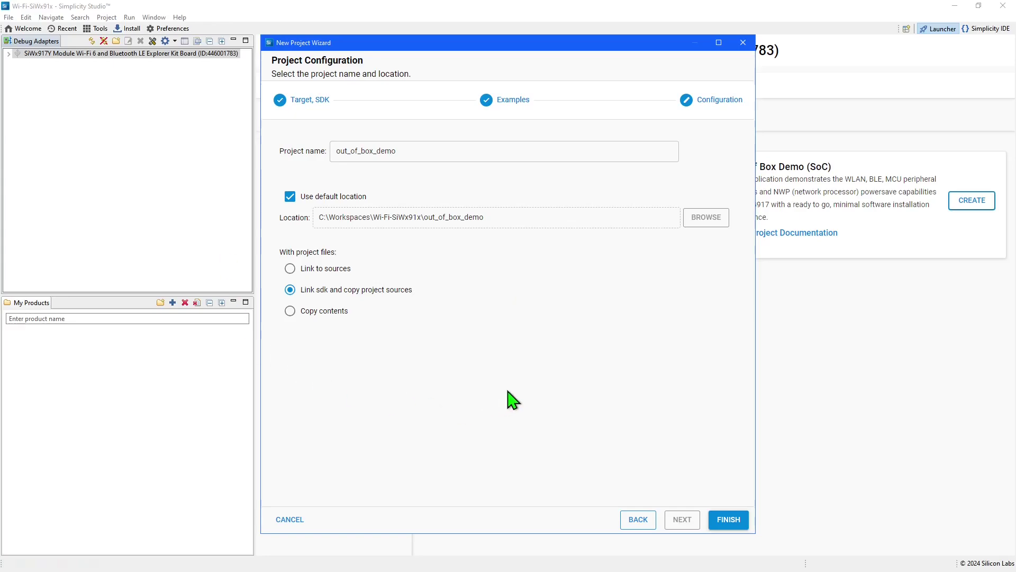
{"action": "left_click", "coordinate": [726, 519]}
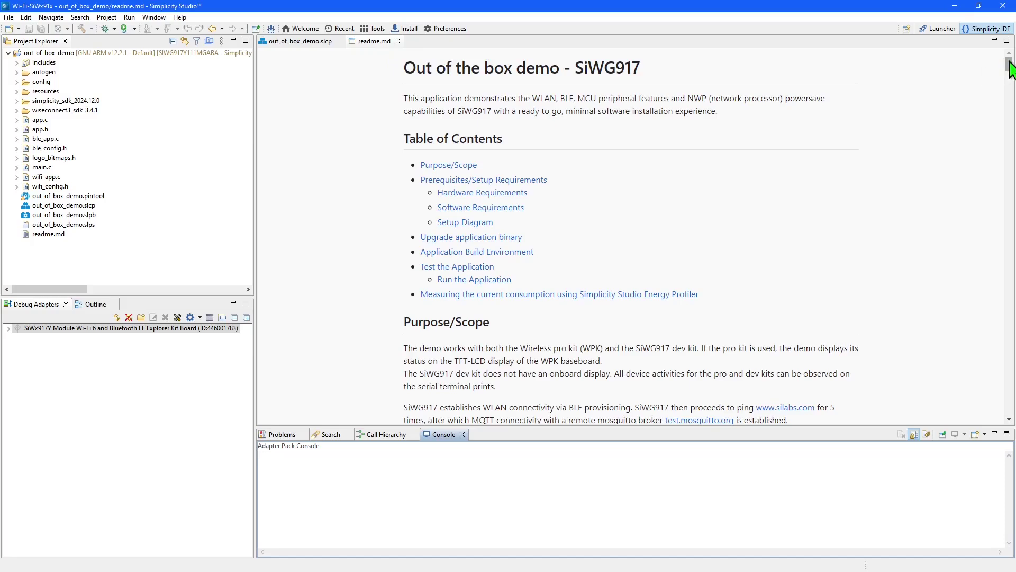
Examine the Wi-Fi commissioning instructions in the project's readme.md.
{"action": "left_click_drag", "start_coordinate": [1011, 68], "coordinate": [1013, 201]}
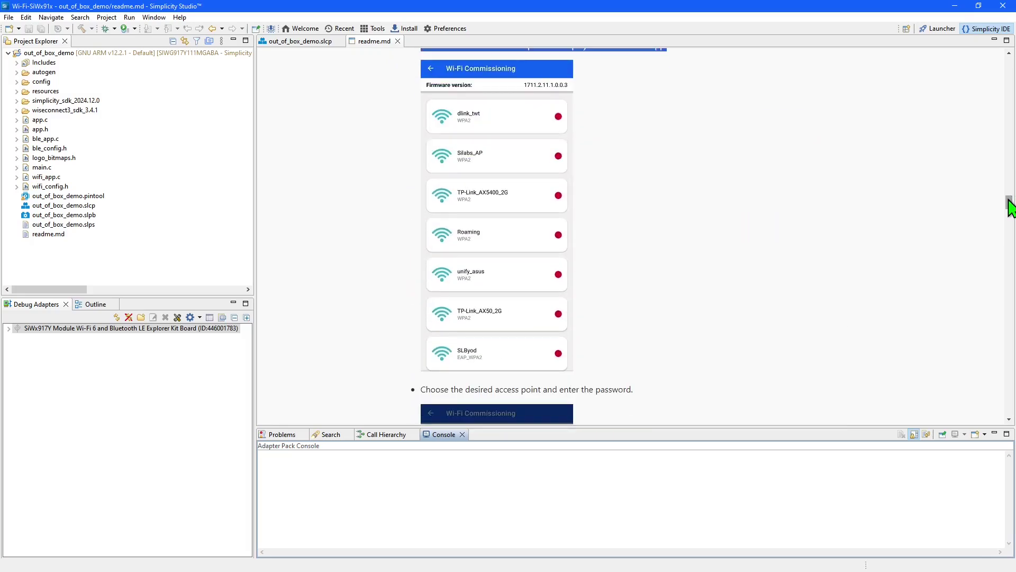
{"action": "left_click_drag", "start_coordinate": [1012, 201], "coordinate": [924, 160]}
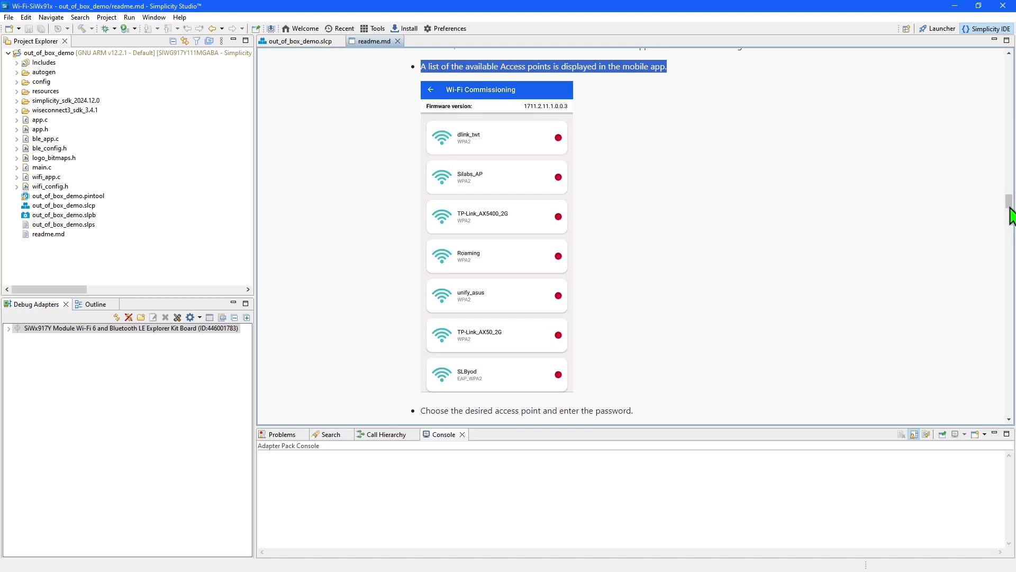
{"action": "left_click_drag", "start_coordinate": [1011, 199], "coordinate": [1012, 212]}
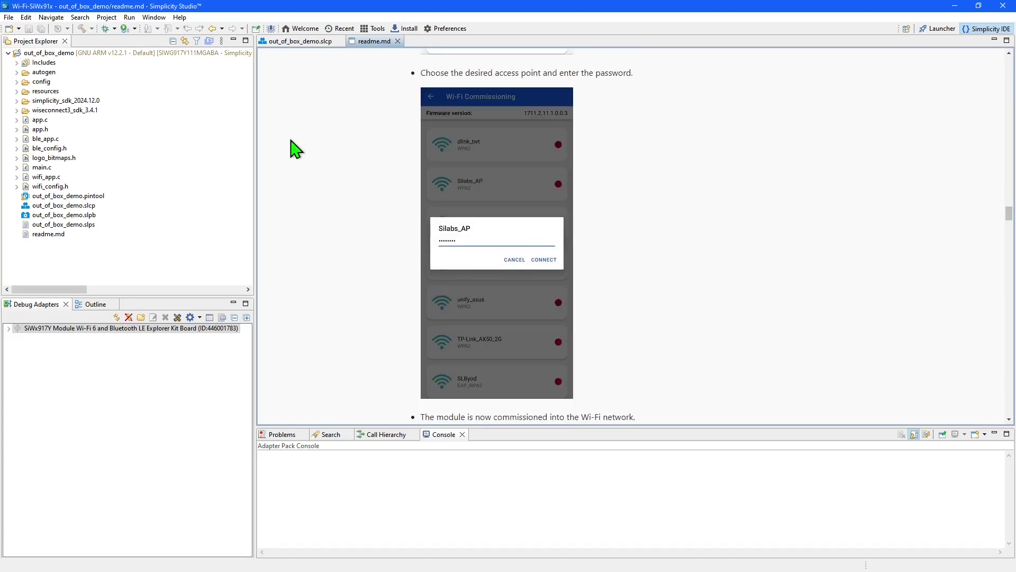
Build the out_of_box_demo project and expand its Binaries.
{"action": "left_click", "coordinate": [68, 53]}
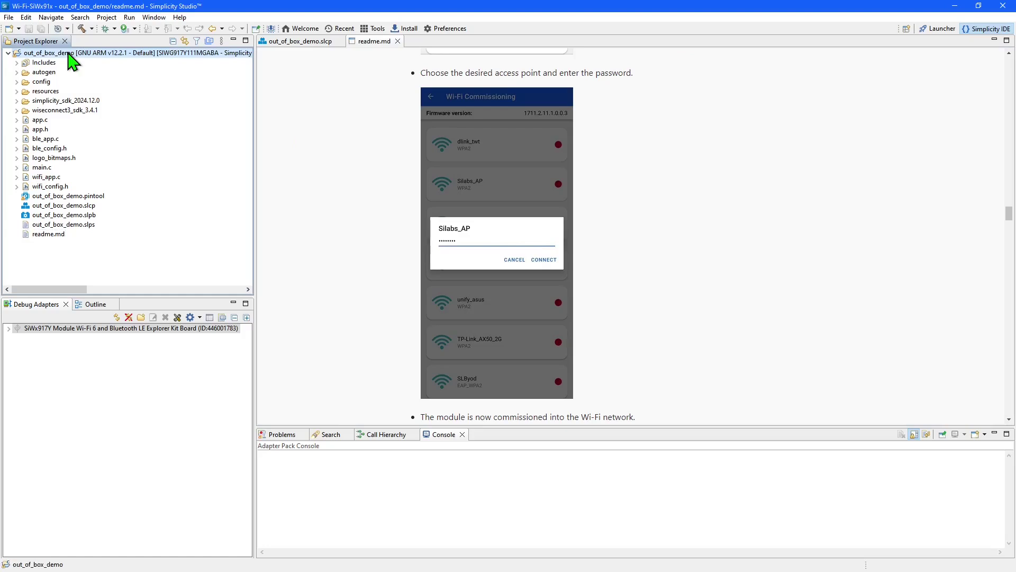
{"action": "left_click", "coordinate": [81, 28]}
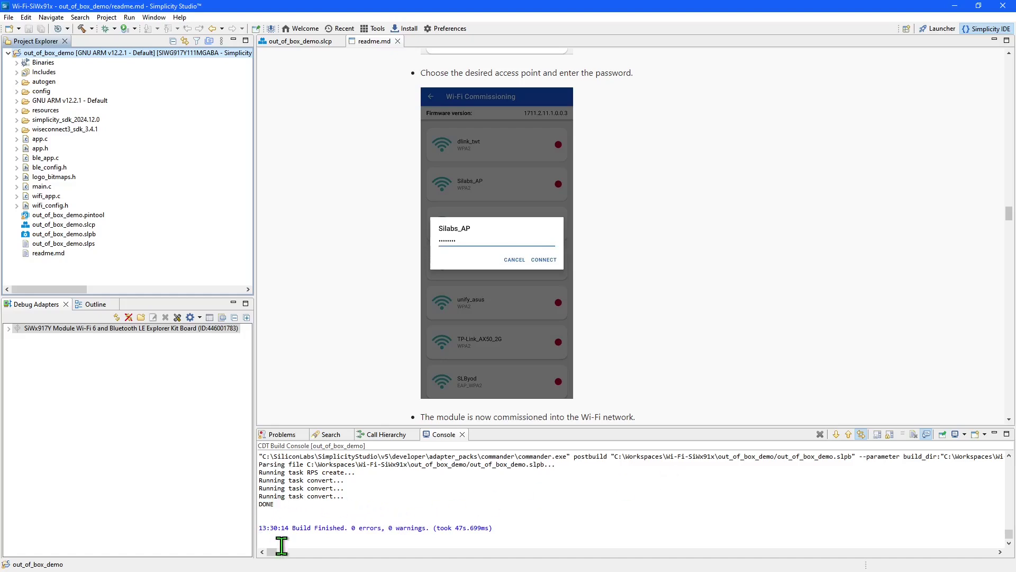
{"action": "left_click", "coordinate": [17, 62]}
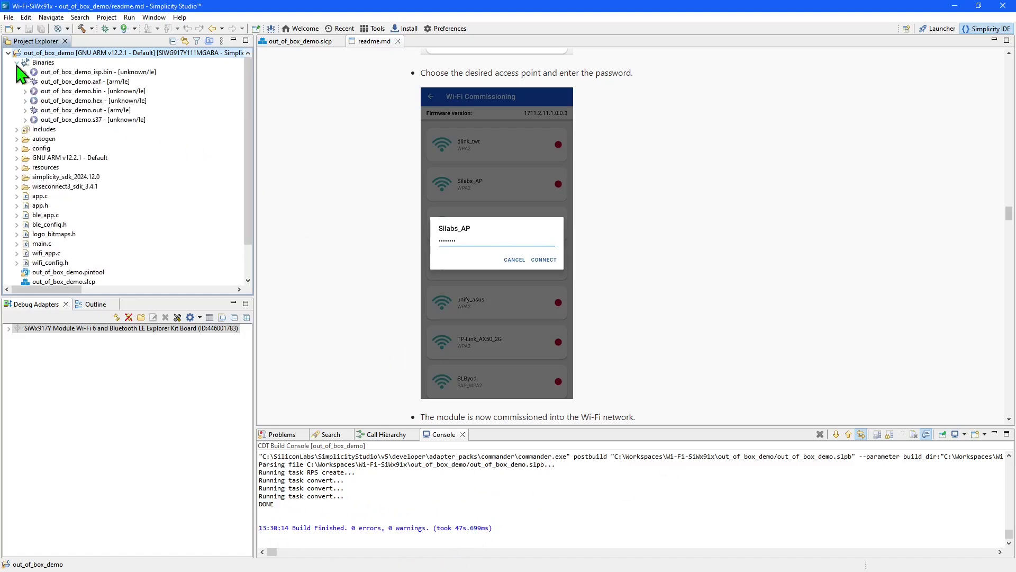
Flash out_of_box_demo.s37 to the Explorer Kit board and close the Flash Programmer.
{"action": "left_click", "coordinate": [82, 121]}
{"action": "right_click", "coordinate": [83, 122]}
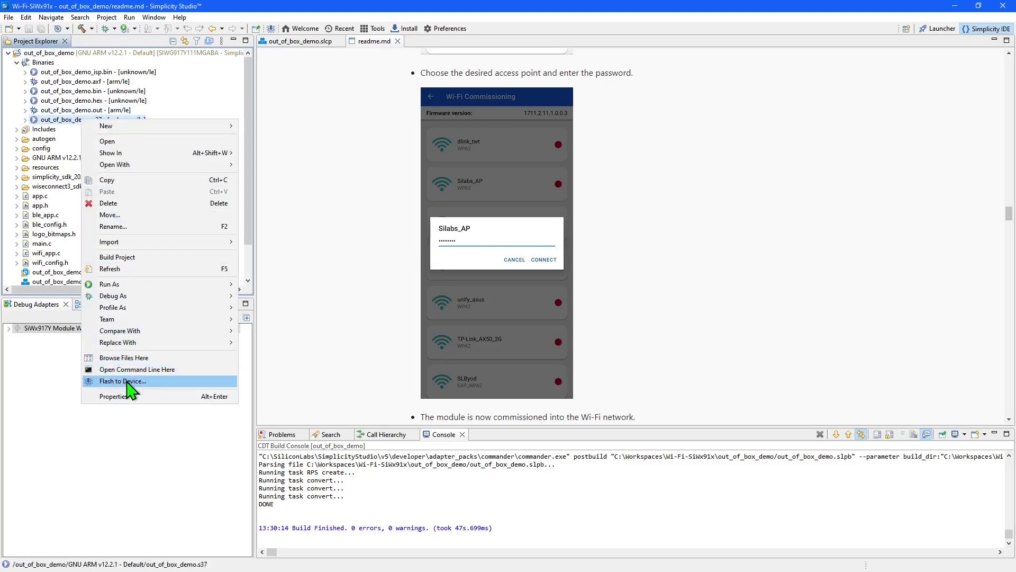
{"action": "left_click", "coordinate": [150, 382]}
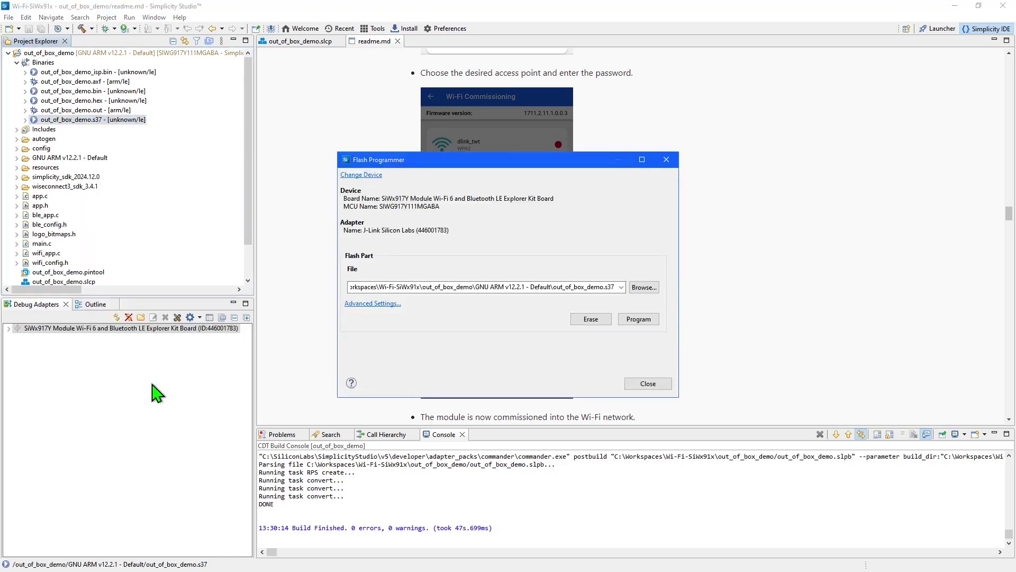
{"action": "left_click", "coordinate": [638, 320]}
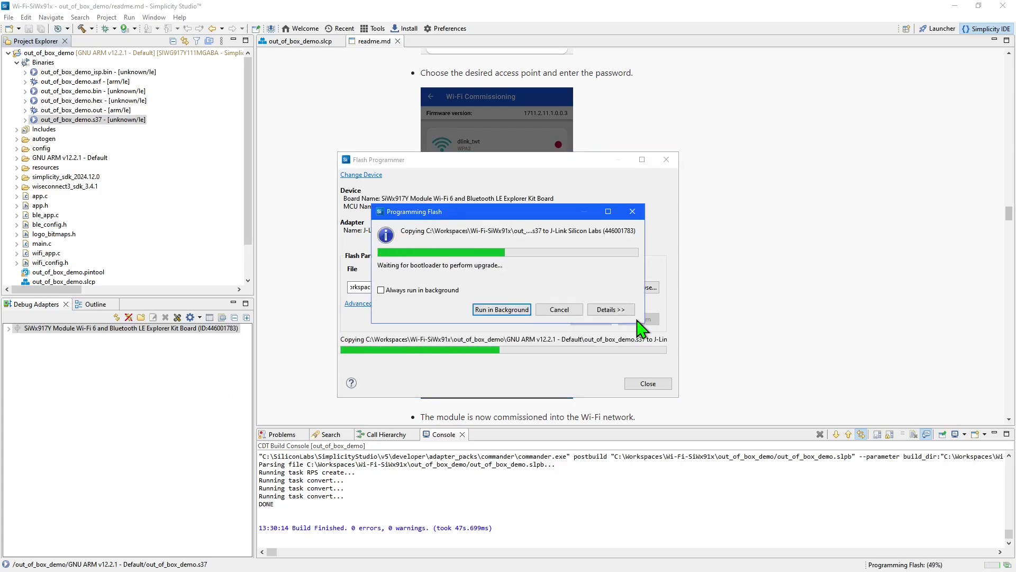
{"action": "left_click", "coordinate": [649, 384]}
Examine the Test the Application section of the readme.
{"action": "left_click_drag", "start_coordinate": [1010, 214], "coordinate": [1012, 122]}
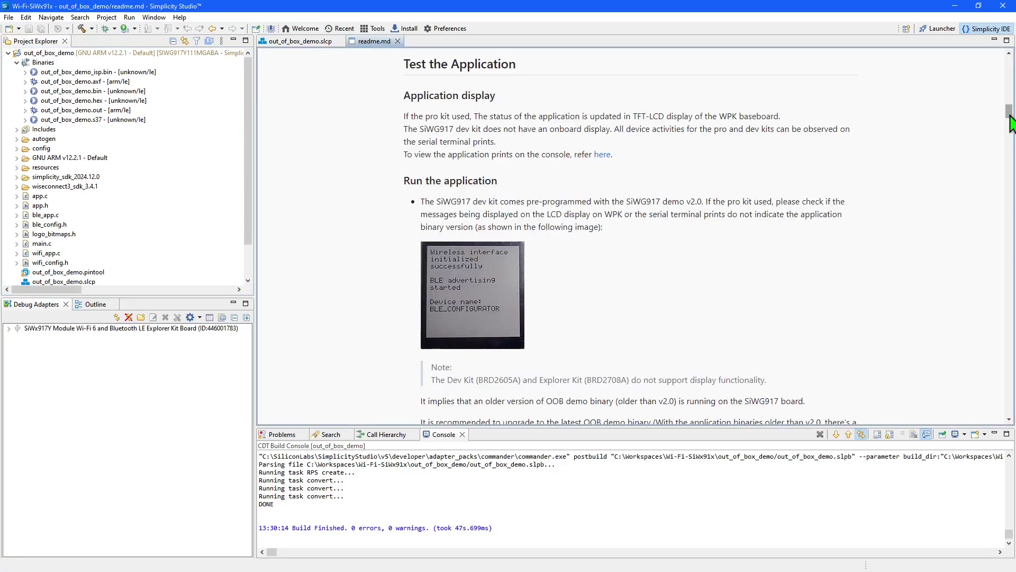